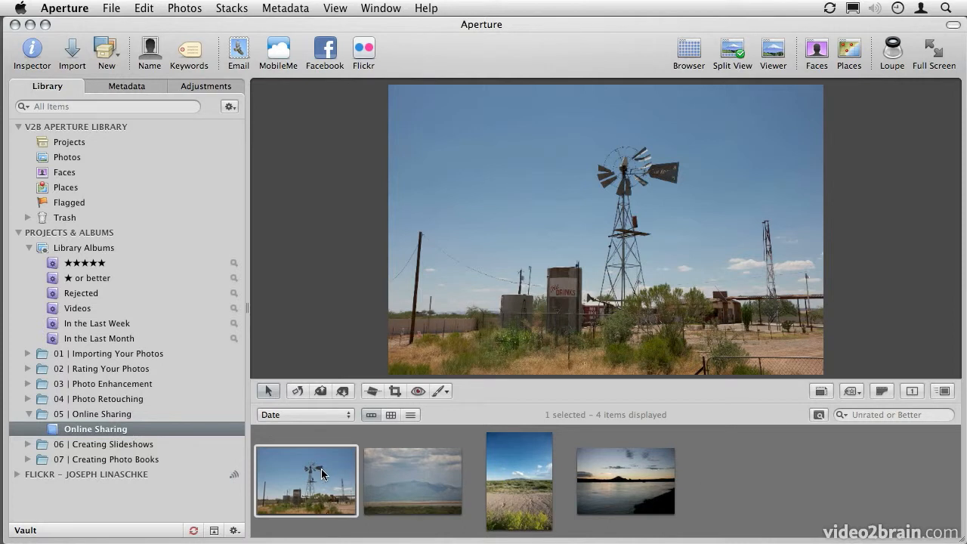
- Duplicate the image export preset JPEG – Fit within 1024 x 1024 and name the copy JPEG – Fit within 1000 x 1000 (watermark)
left_click(64, 8)
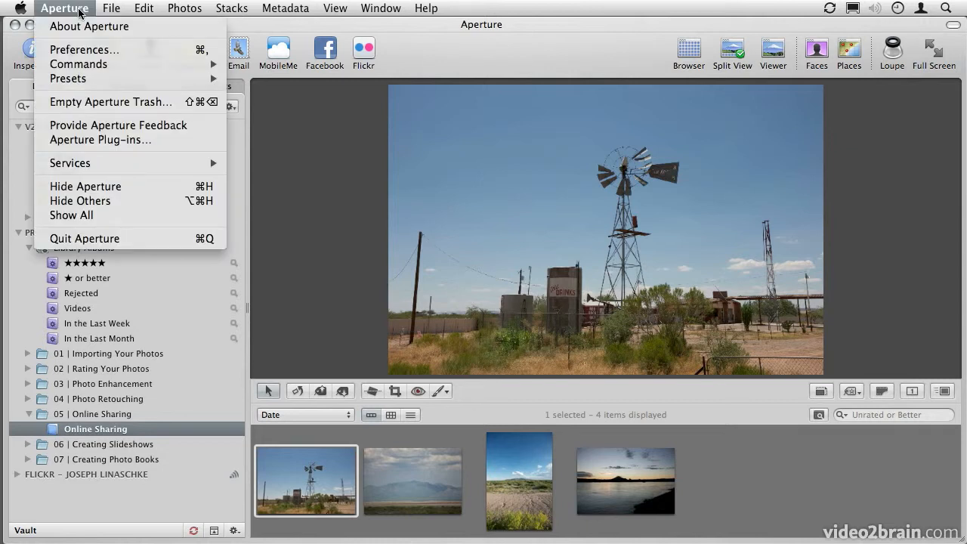
mouse_move(84, 80)
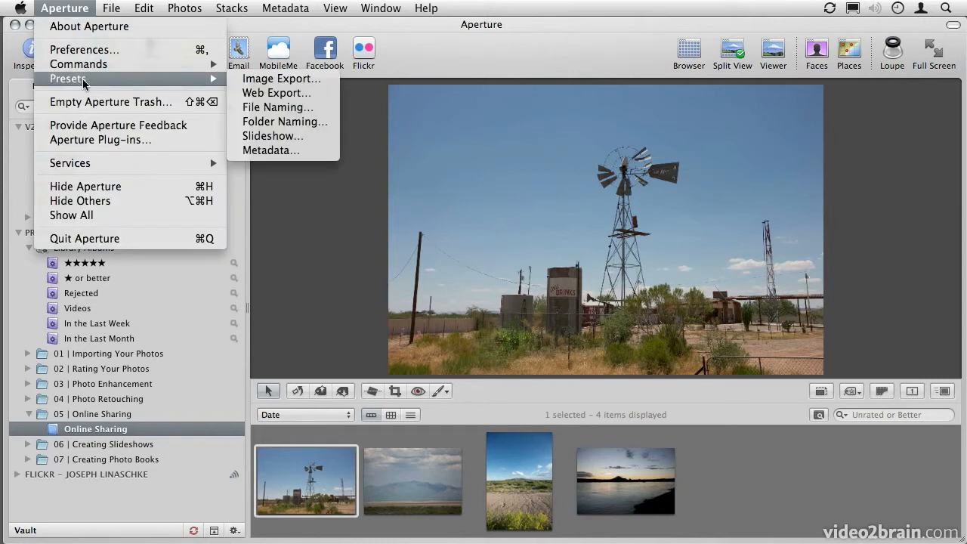
left_click(247, 88)
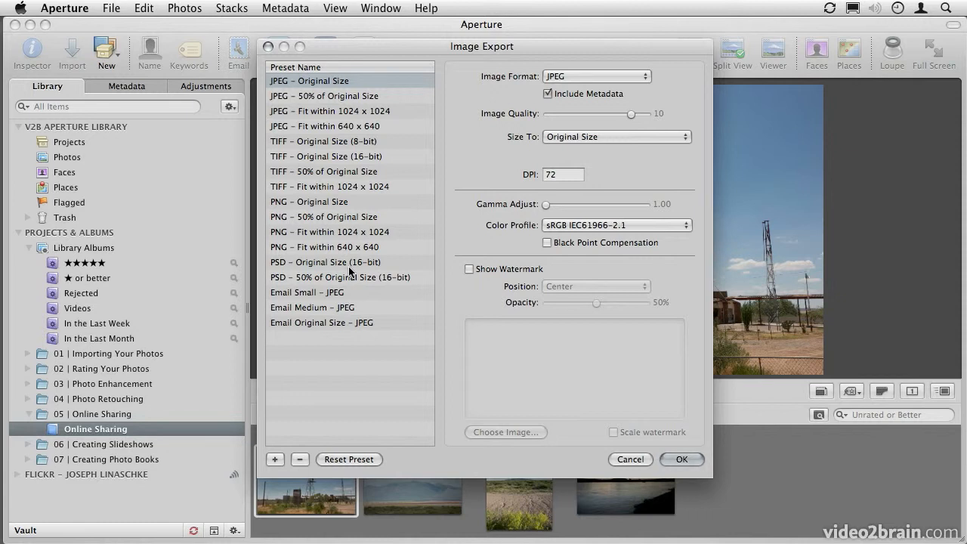
left_click(392, 109)
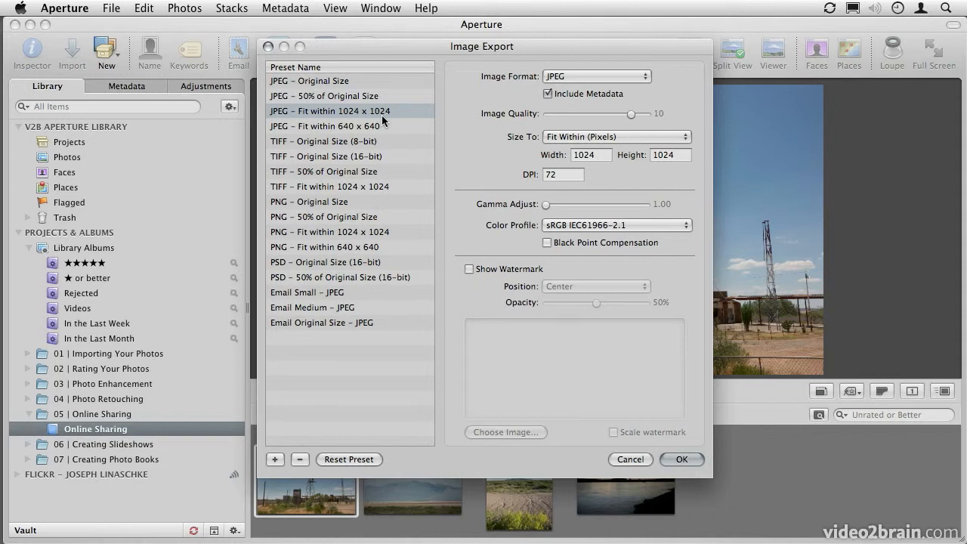
left_click(275, 458)
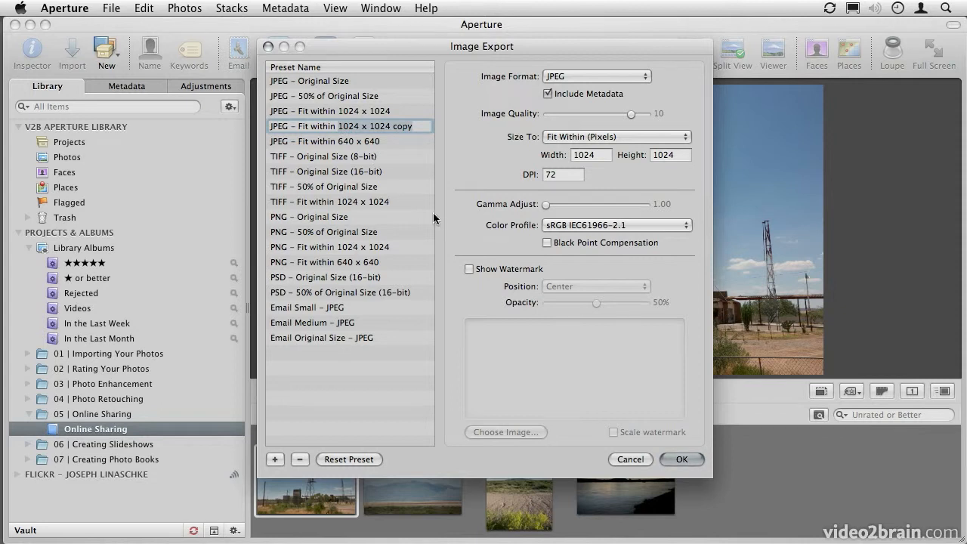
type("1000 x 1000 (")
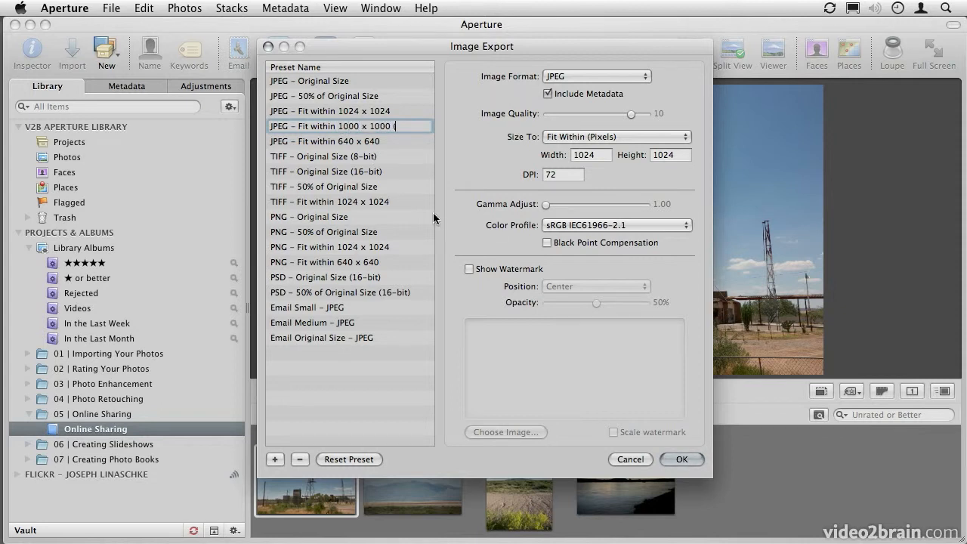
type("watermark)")
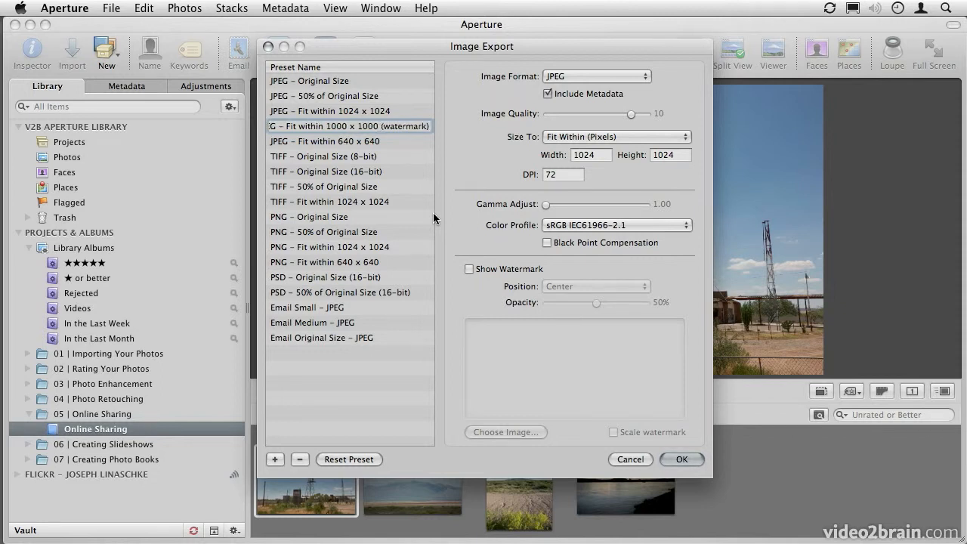
key("Return")
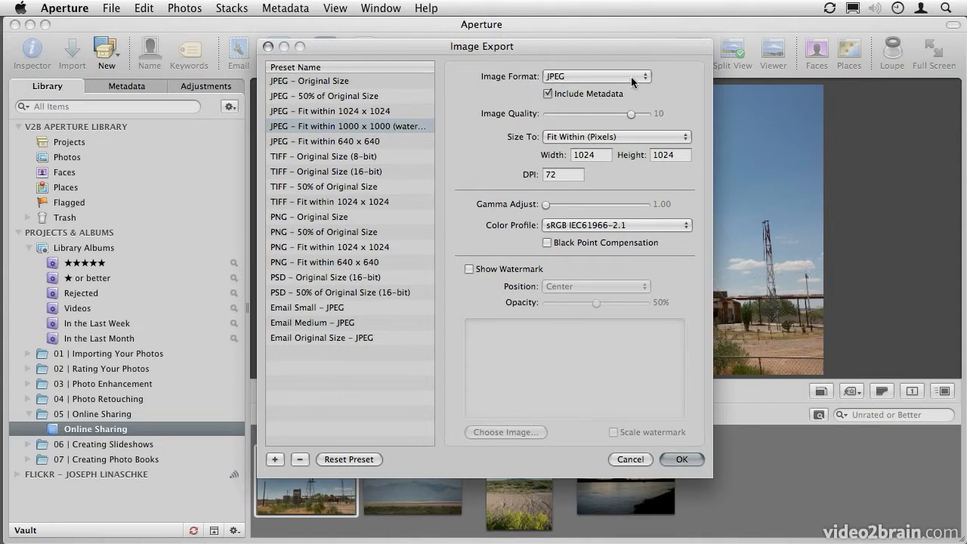
- Keep JPEG as the new preset's image format and set the image quality to 8
left_click(595, 76)
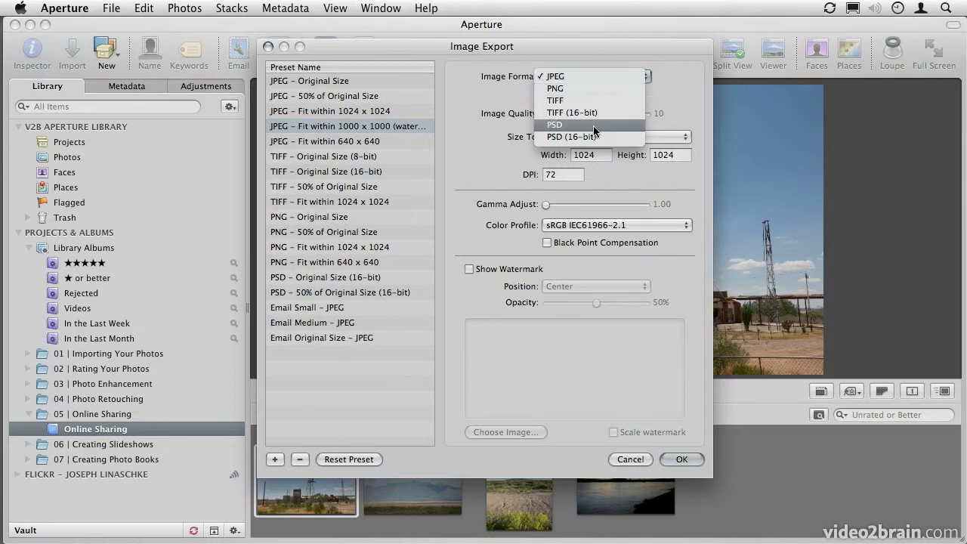
left_click(599, 78)
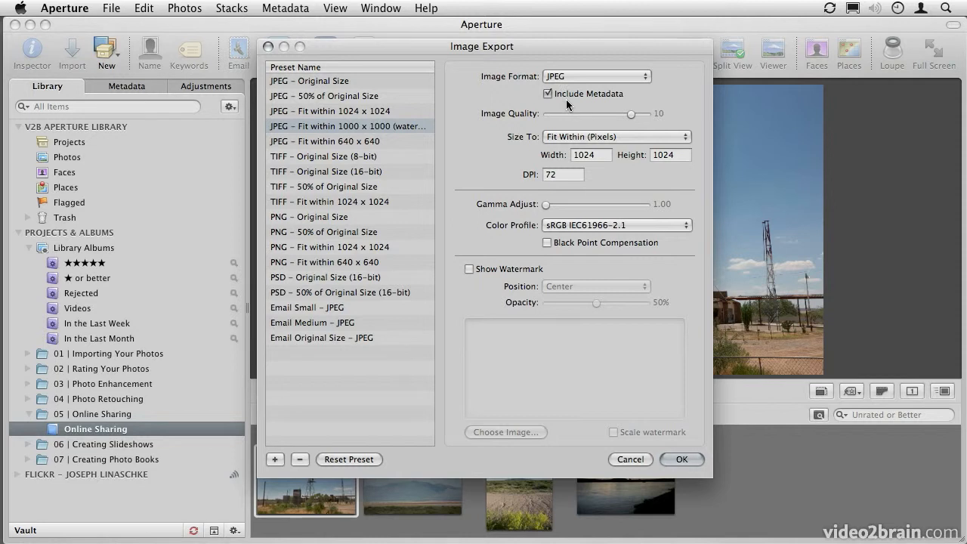
left_click_drag(630, 113, 613, 115)
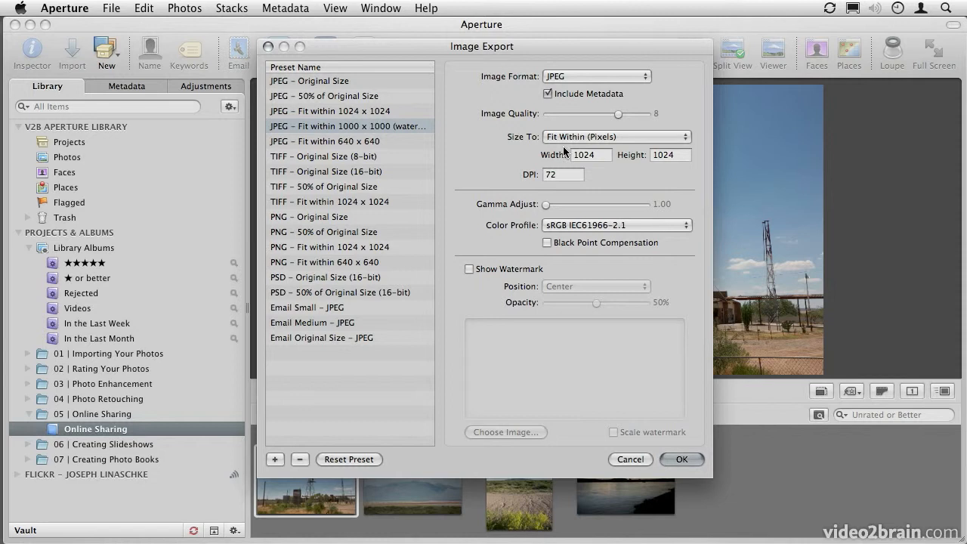
- Size the preset to Fit Within (Pixels) with a width of 1000 and a height of 1000
left_click(625, 137)
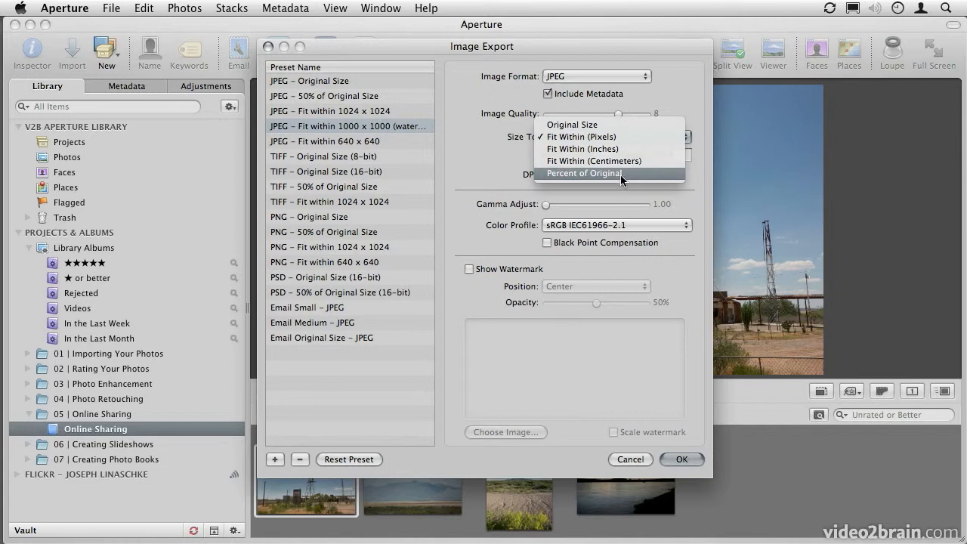
left_click(617, 139)
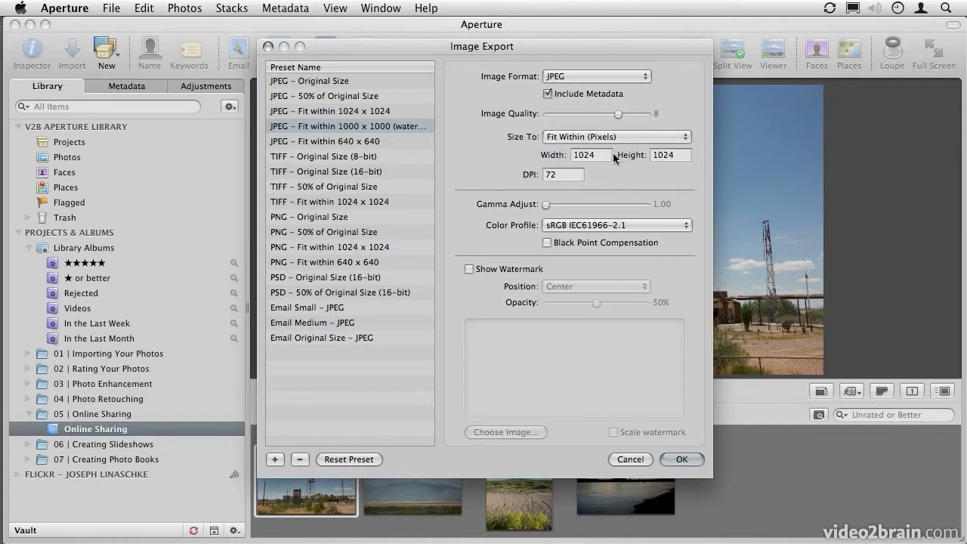
double_click(610, 154)
type("1000")
key("Tab")
type("1000")
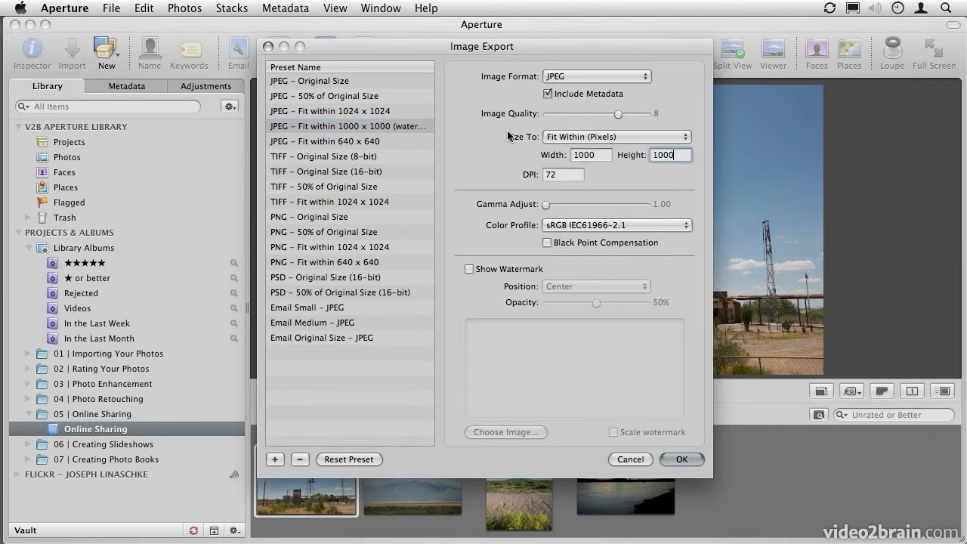
key("Tab")
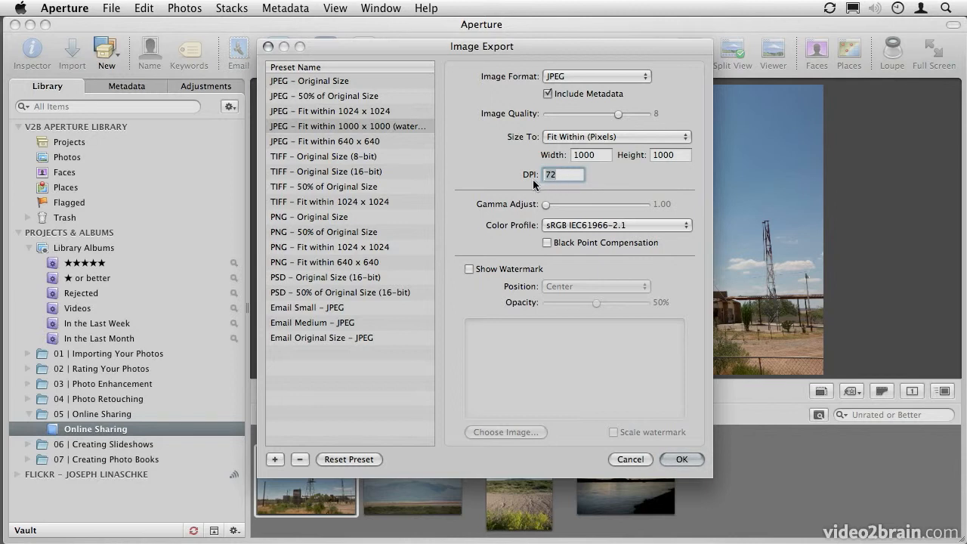
- Enable the preset's watermark, positioned at Lower Left with 50% opacity
left_click(492, 273)
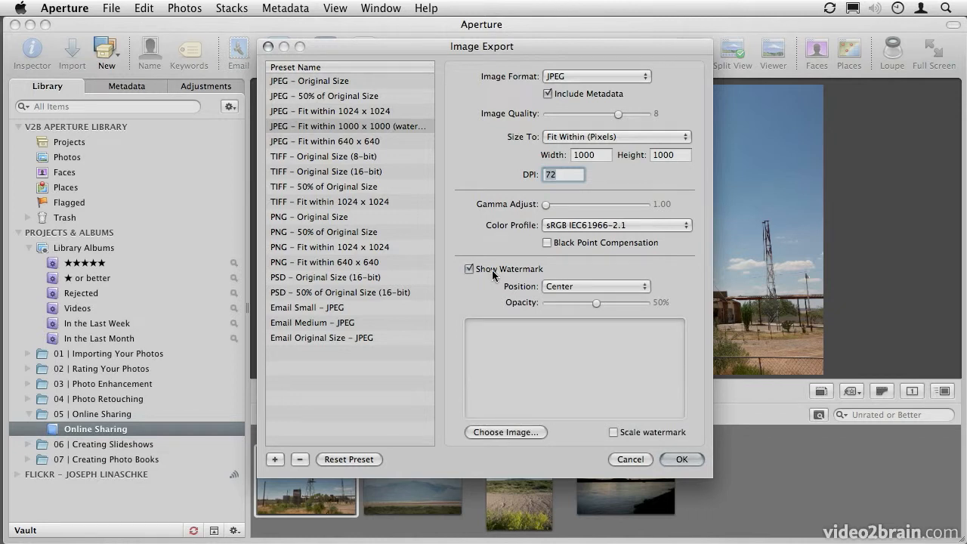
left_click(600, 287)
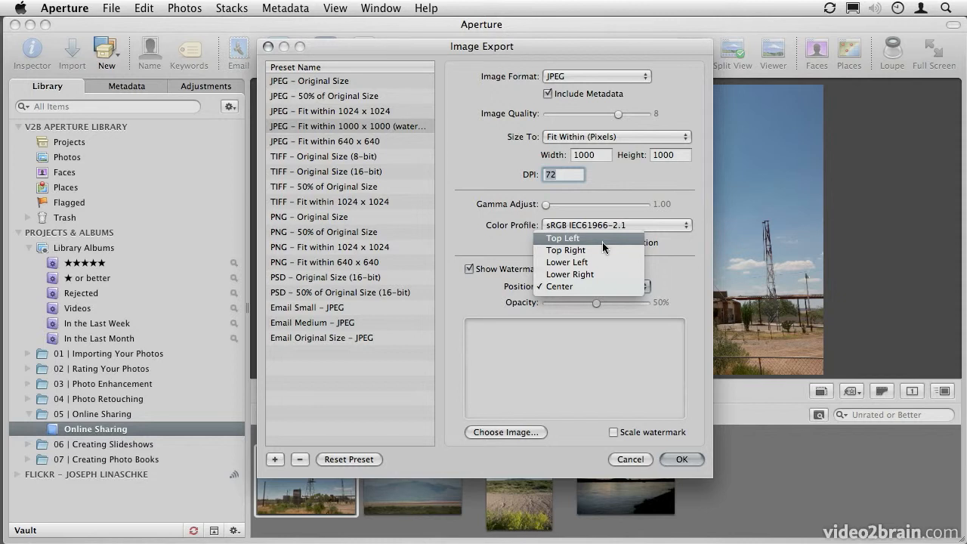
left_click(597, 262)
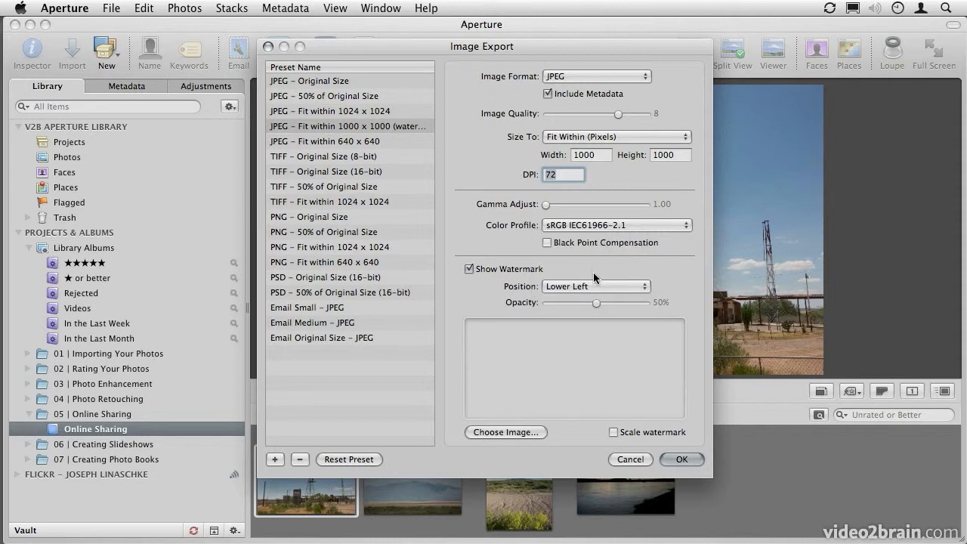
left_click_drag(597, 305, 655, 311)
left_click_drag(656, 306, 494, 315)
left_click_drag(491, 316, 593, 311)
- Choose watermark.png from the Desktop as the watermark image and save the export preset
left_click(500, 432)
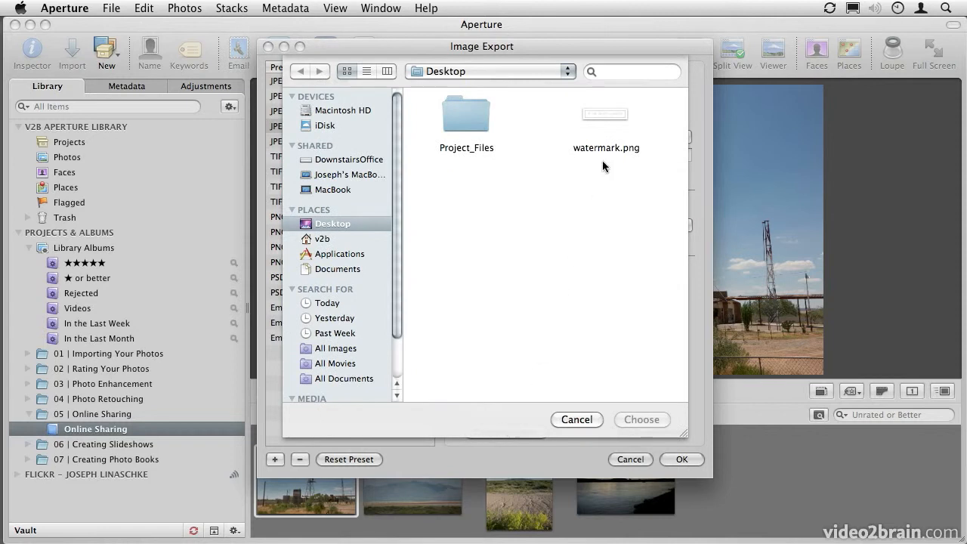
left_click(608, 114)
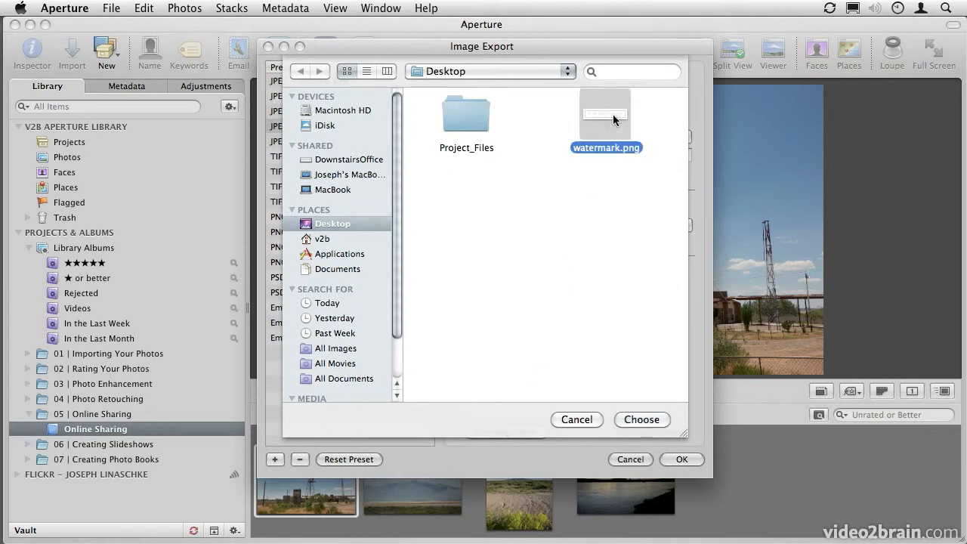
left_click(640, 420)
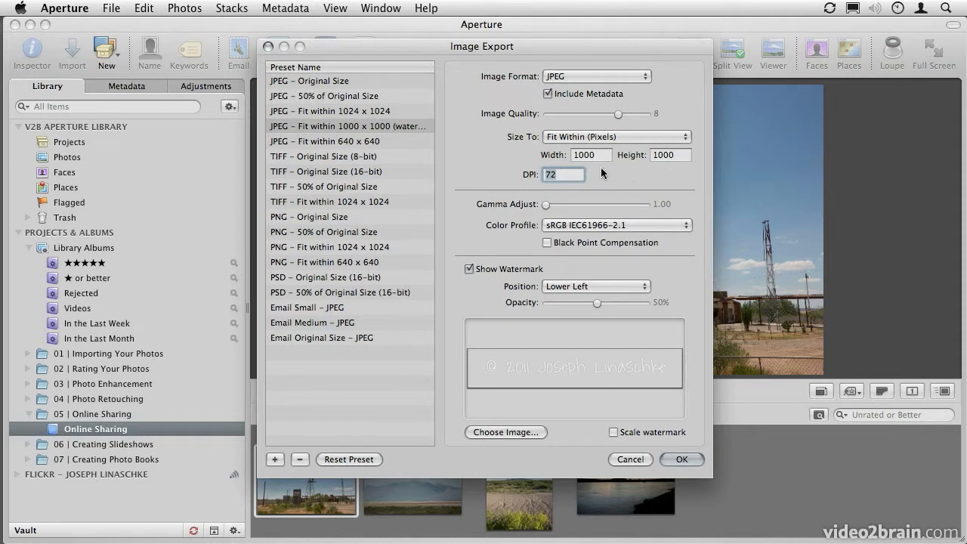
left_click(677, 456)
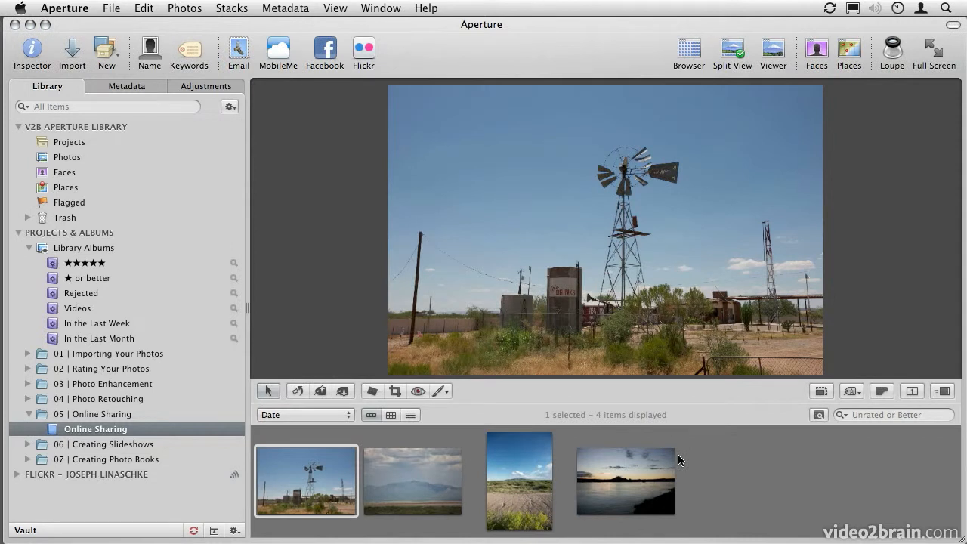
- Set up a version export of the desert and sunset photos with the JPEG – Fit within 1000 x 1000 (watermark) preset and no subfolder
left_click(707, 445)
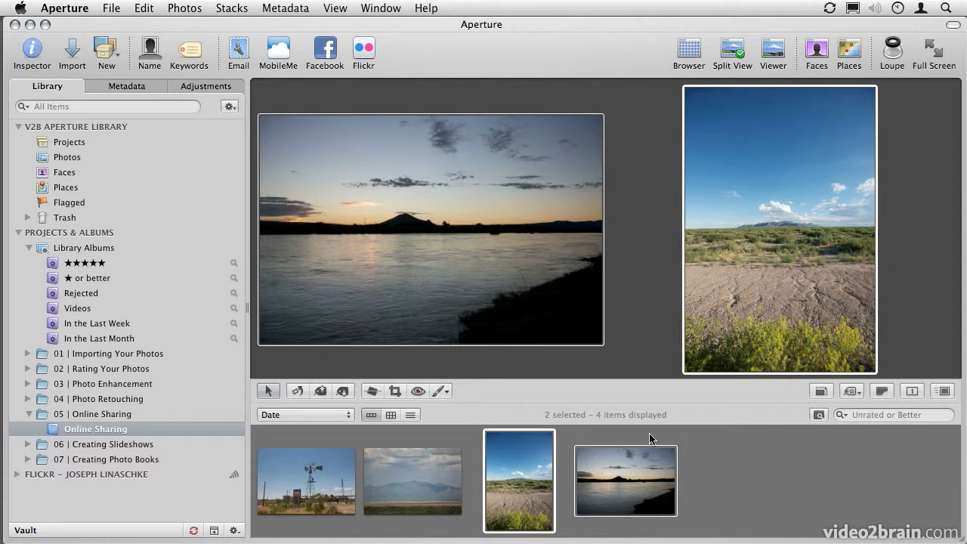
left_click(110, 9)
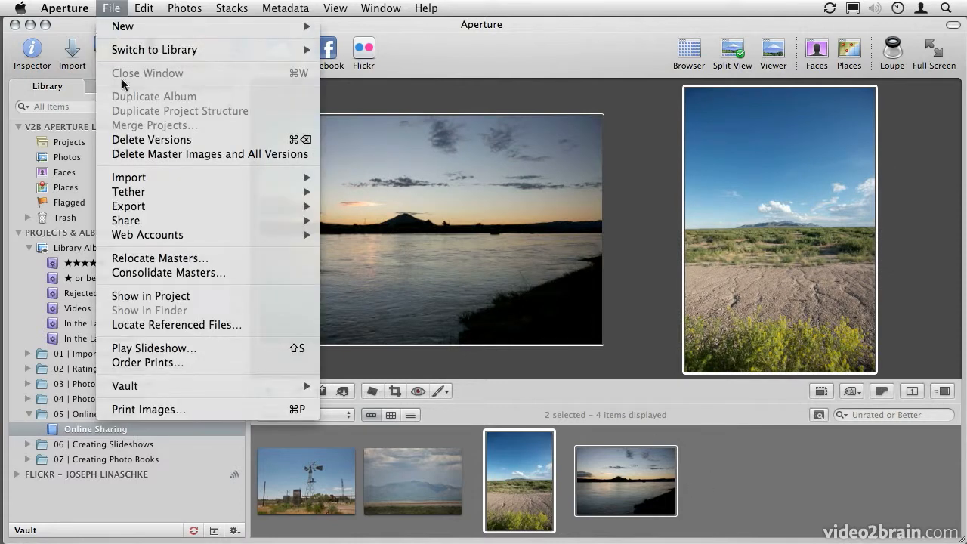
mouse_move(134, 211)
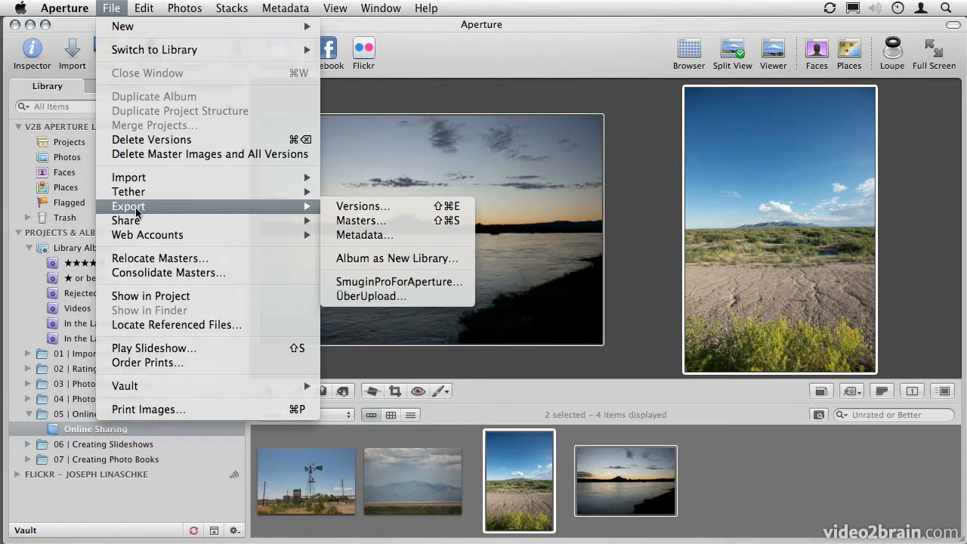
left_click(344, 210)
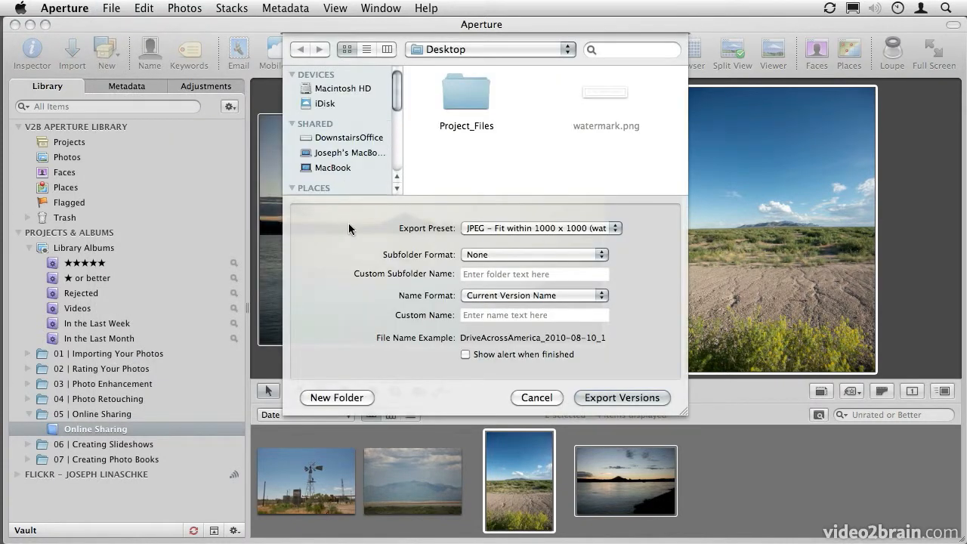
left_click(515, 229)
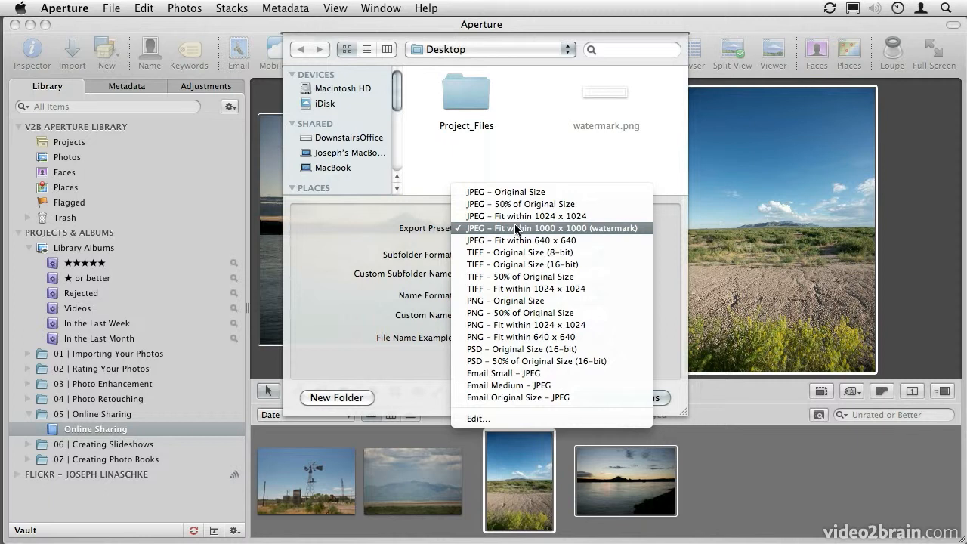
left_click(599, 227)
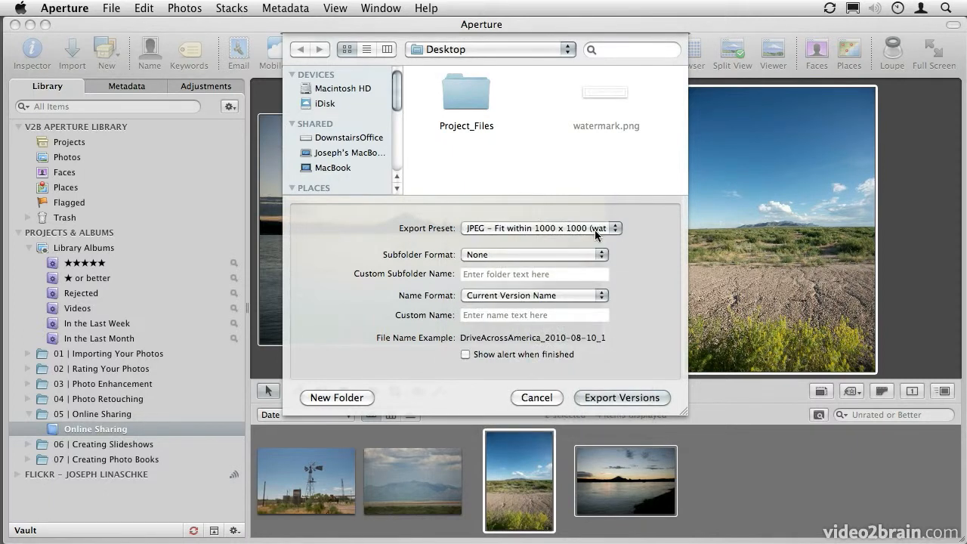
left_click(483, 255)
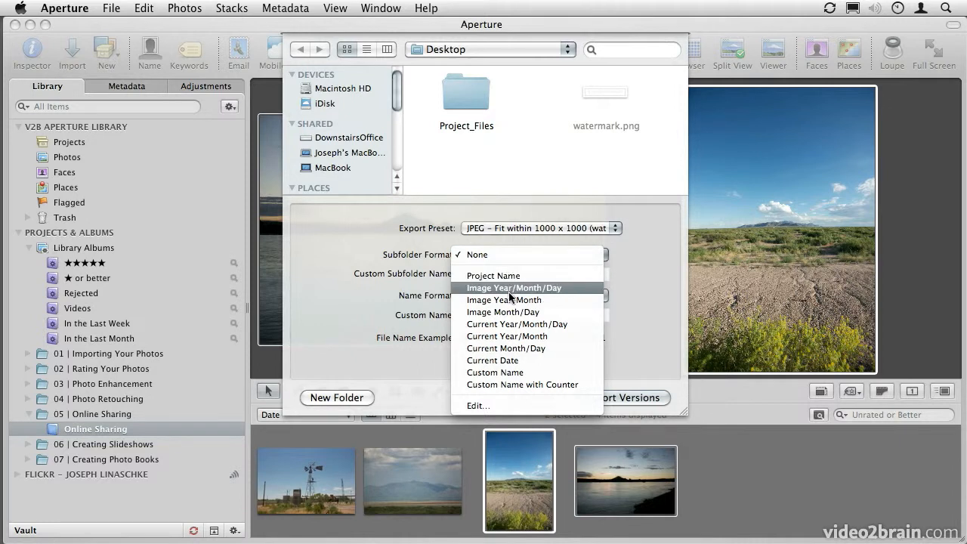
left_click(507, 259)
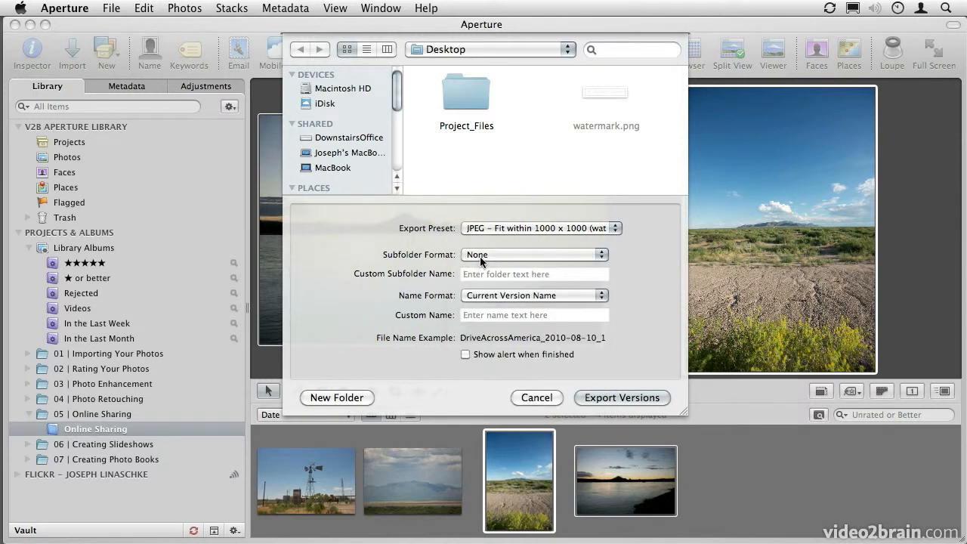
- Set the export name format to Custom Name with Counter and the custom name to "watermark test"
left_click(522, 294)
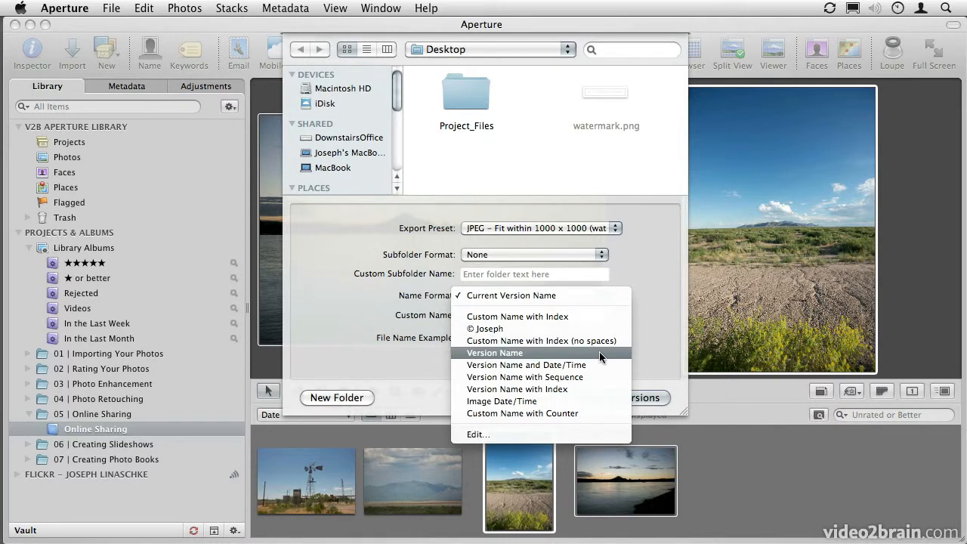
left_click(579, 413)
left_click(499, 315)
type("w")
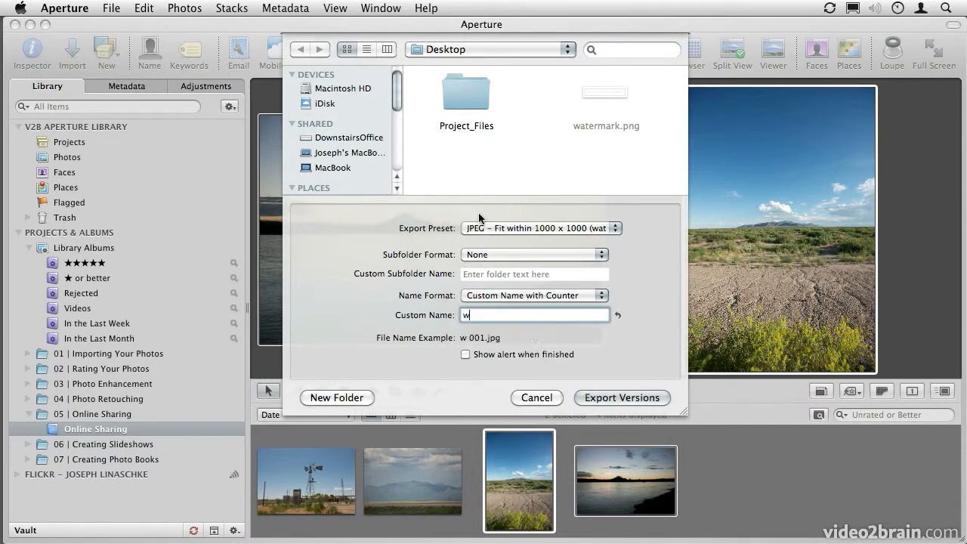
type("atermark test")
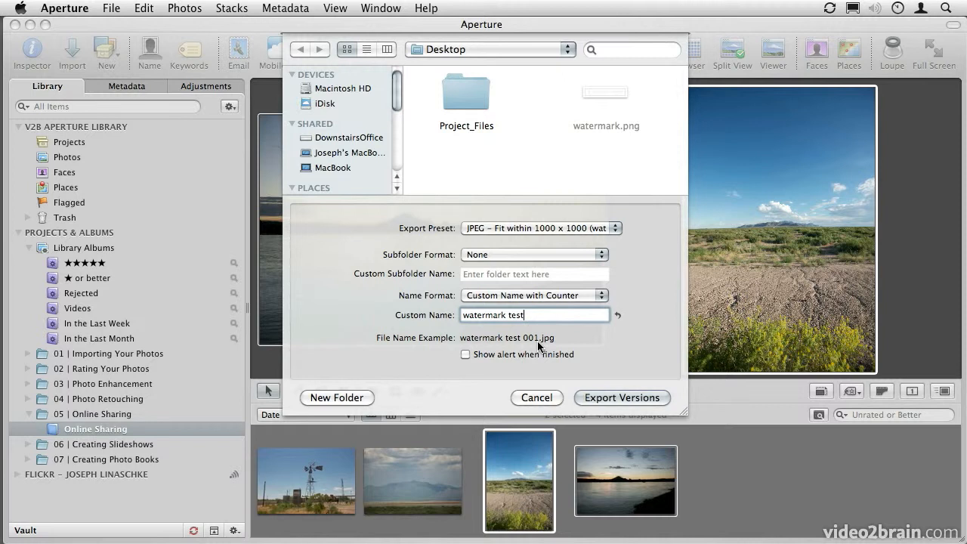
- Export both versions to the Desktop with an alert when finished and reveal the exported files in Finder
left_click(527, 357)
left_click(595, 397)
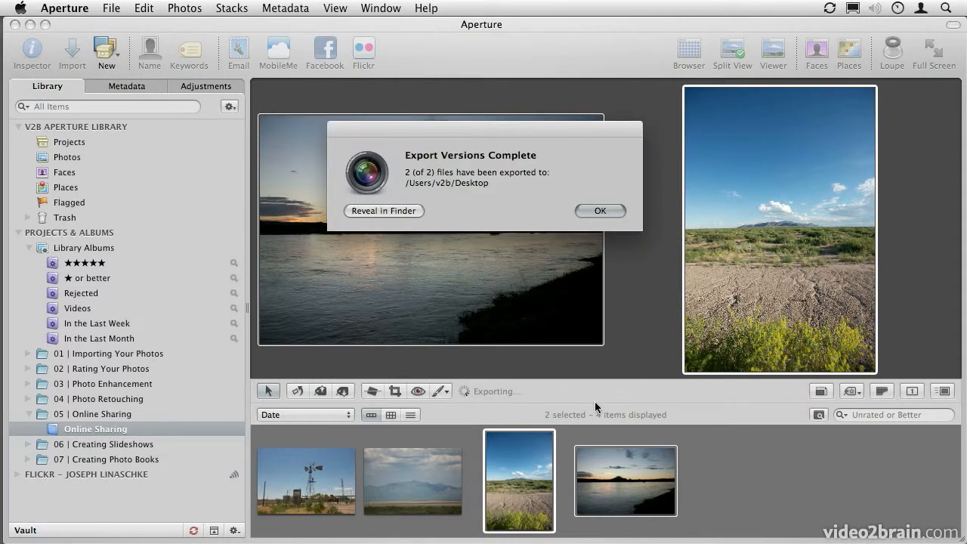
left_click(386, 210)
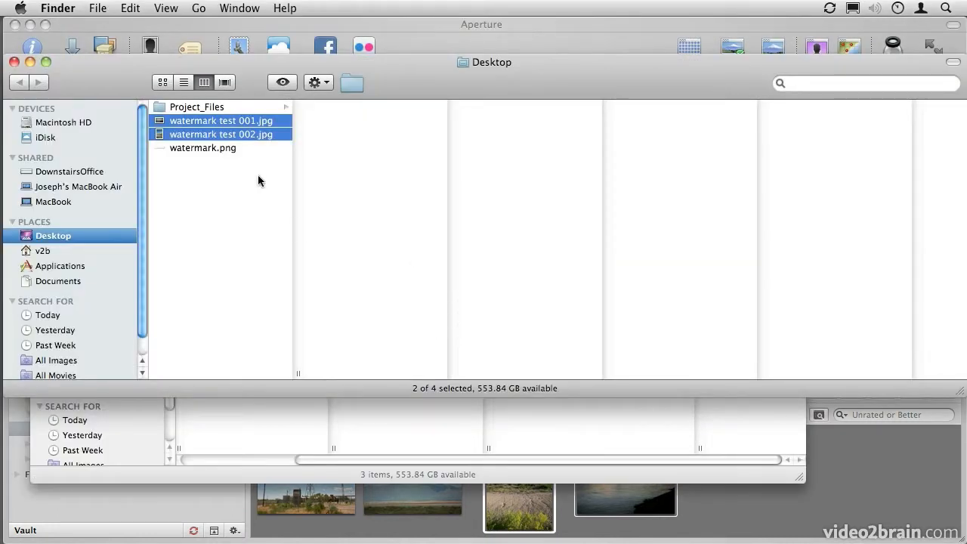
- Open watermark test 001.jpg and watermark test 002.jpg together in Preview and inspect the watermark on each photo
left_click(258, 175)
left_click(254, 123)
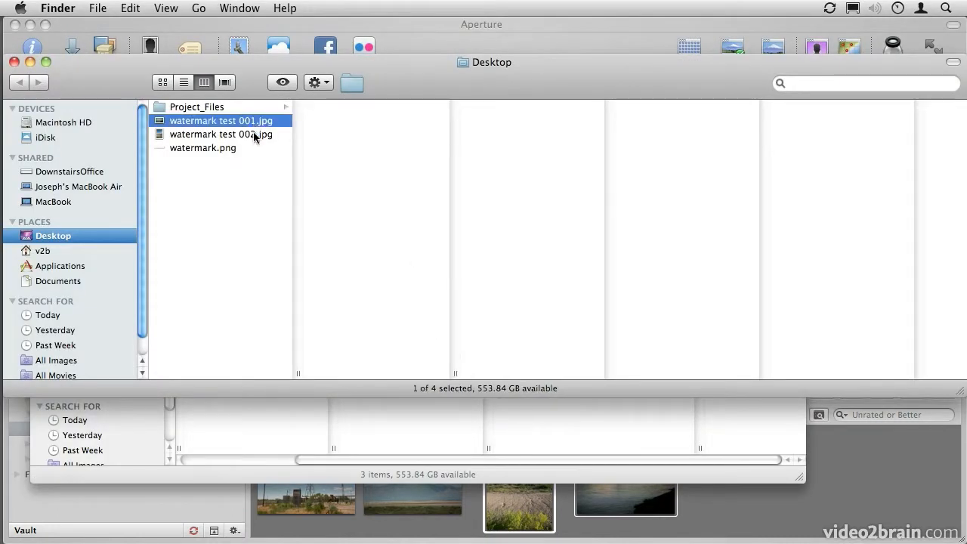
left_click(252, 136, "shift")
double_click(249, 134)
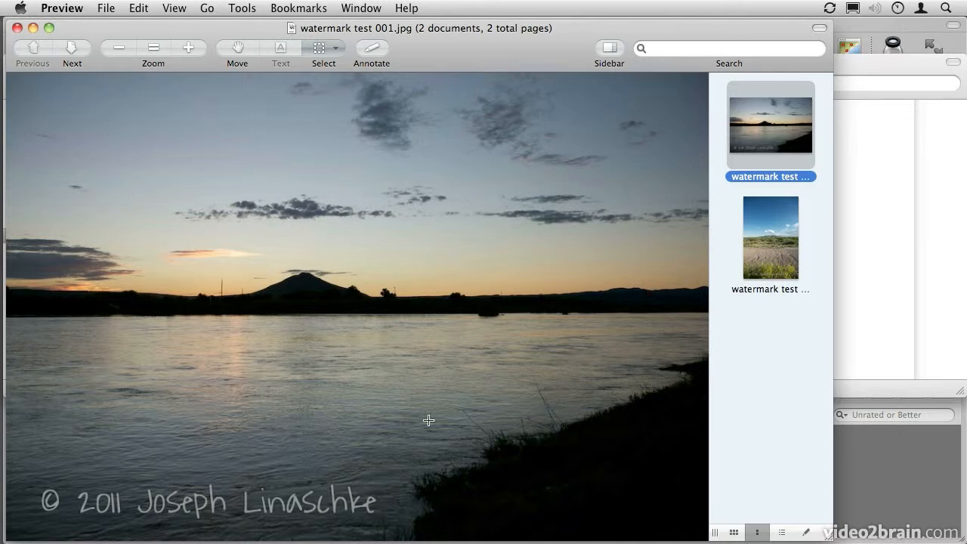
left_click(765, 222)
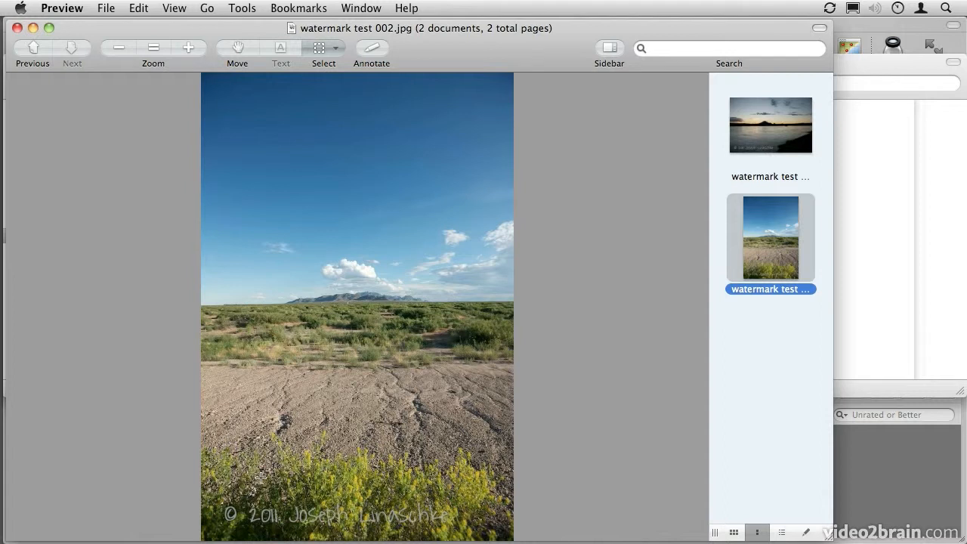
- Switch to Aperture and raise the watermark opacity to maximum in the JPEG – Fit within 1000 x 1000 (watermark) image export preset, saving the change
left_click(866, 457)
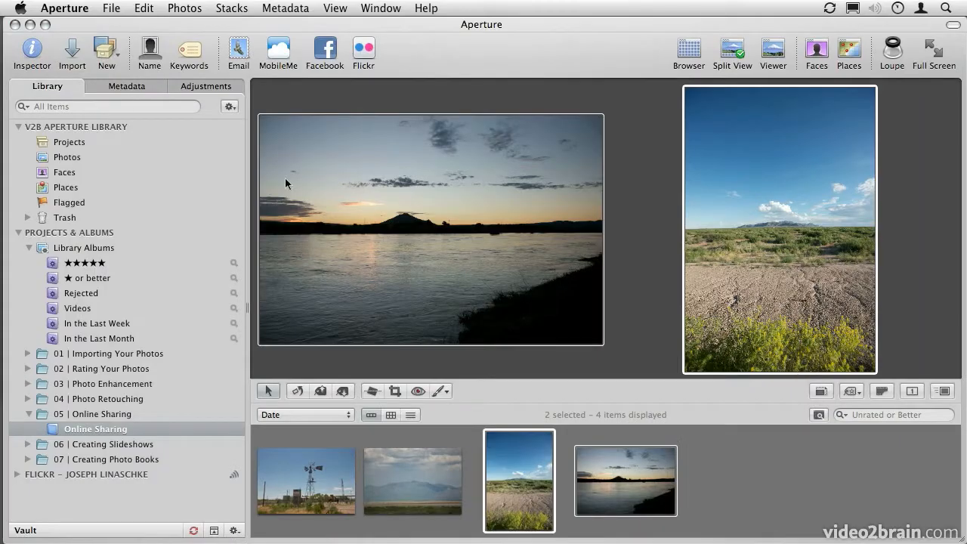
left_click(71, 10)
mouse_move(83, 79)
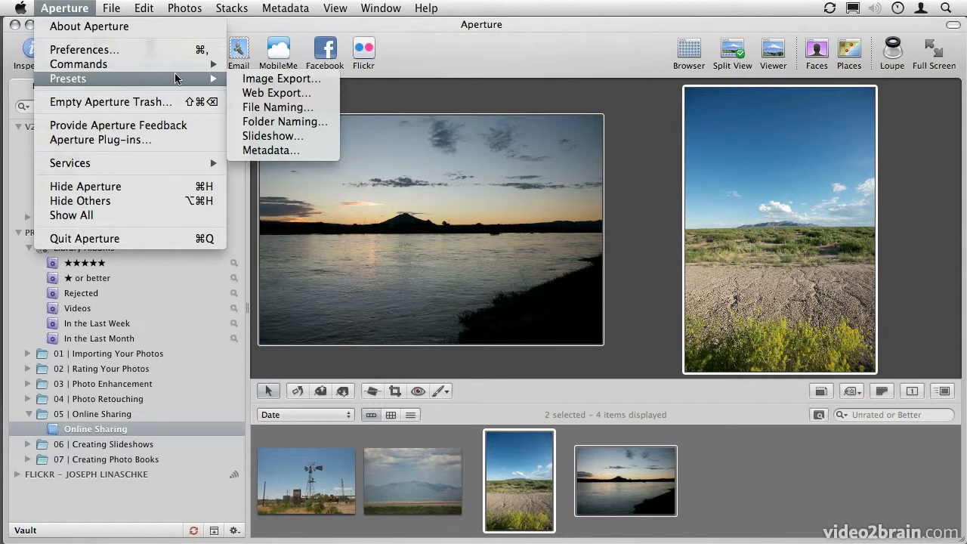
left_click(228, 83)
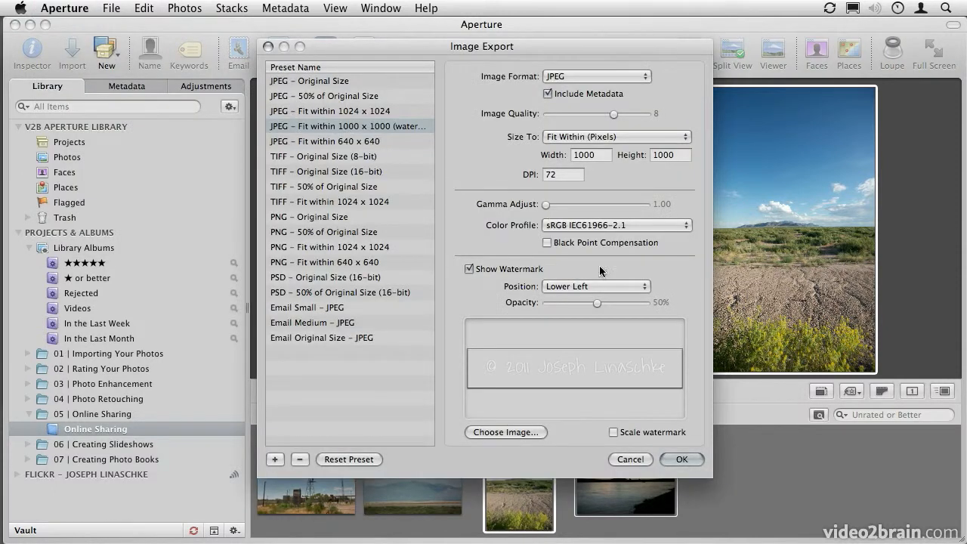
left_click_drag(596, 302, 655, 308)
left_click(686, 458)
- Export both selected versions to the Desktop with the custom name "watermark test 2" and reveal the exported files in Finder
right_click(602, 476)
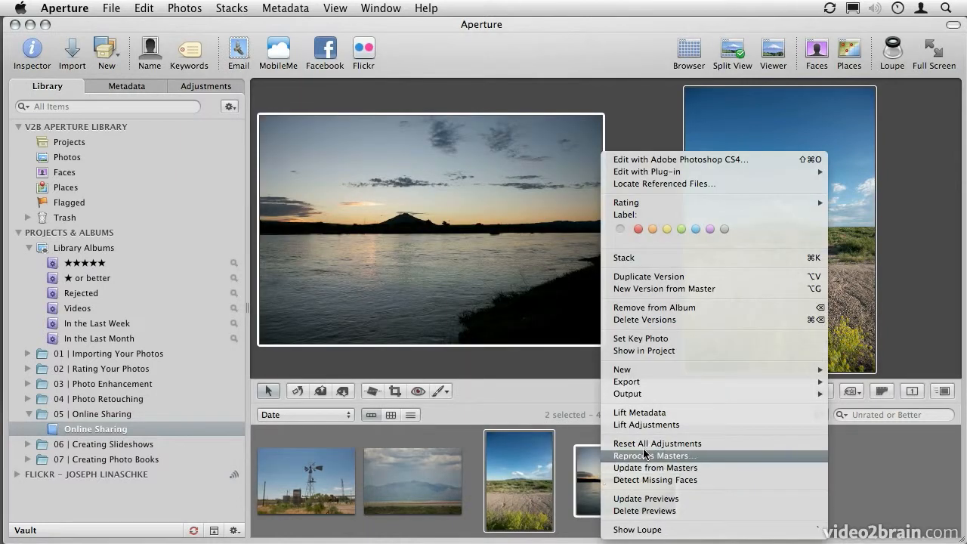
mouse_move(651, 384)
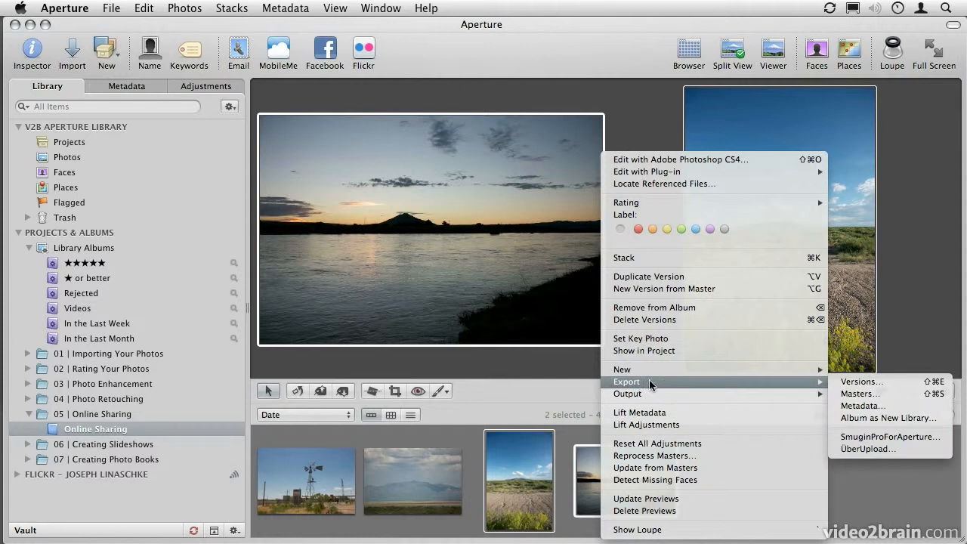
left_click(852, 381)
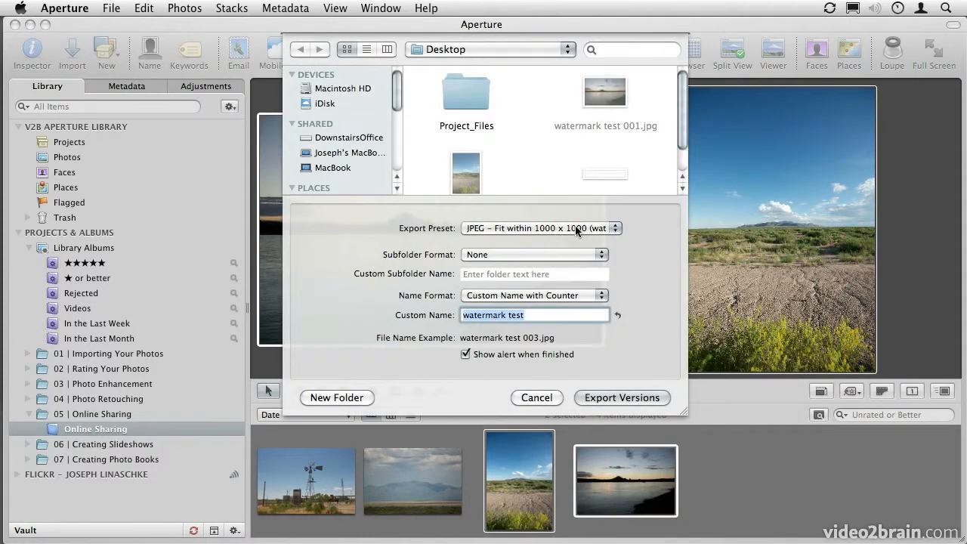
left_click(543, 314)
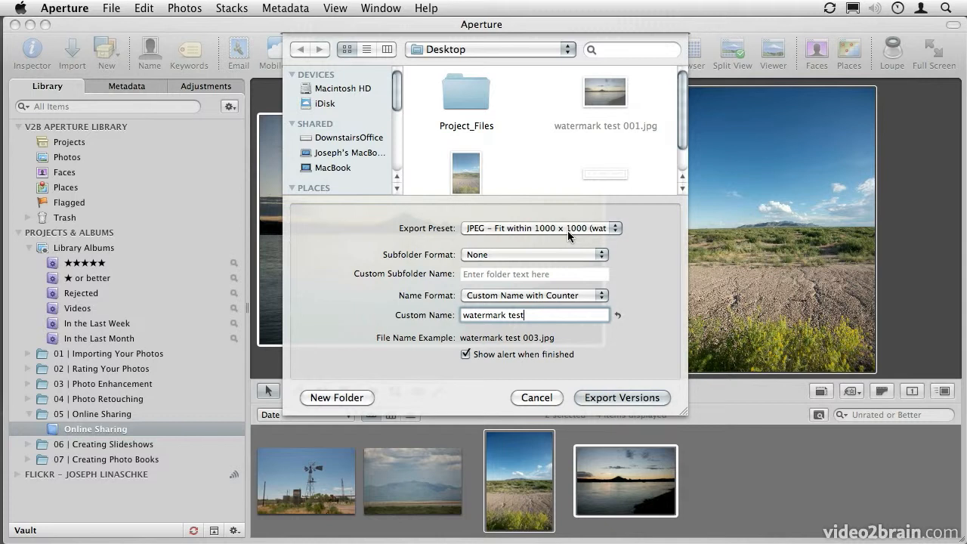
type("2")
left_click(629, 399)
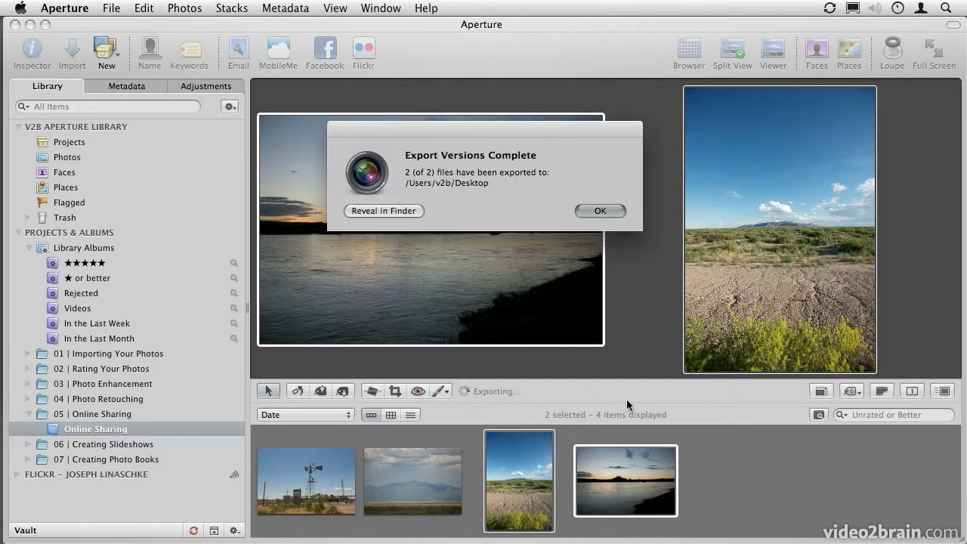
left_click(416, 210)
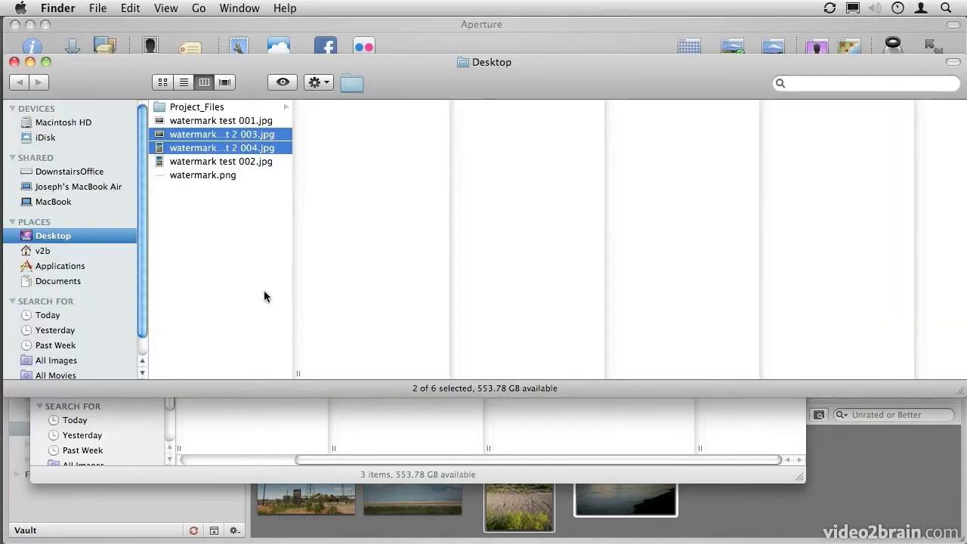
- Widen the file name column, open watermark test 2 003.jpg and 2 004.jpg in Preview, and inspect the watermark on both photos
left_click_drag(297, 373, 354, 373)
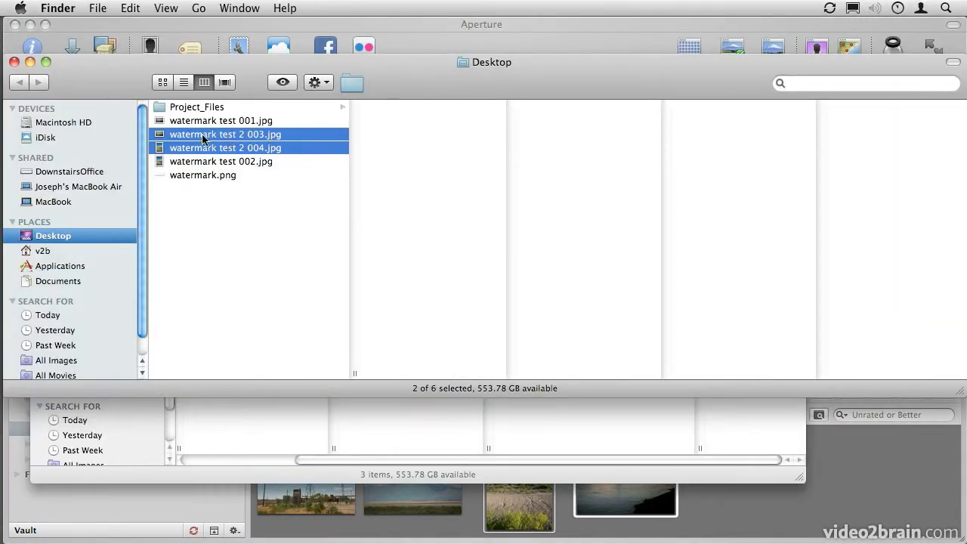
double_click(160, 135)
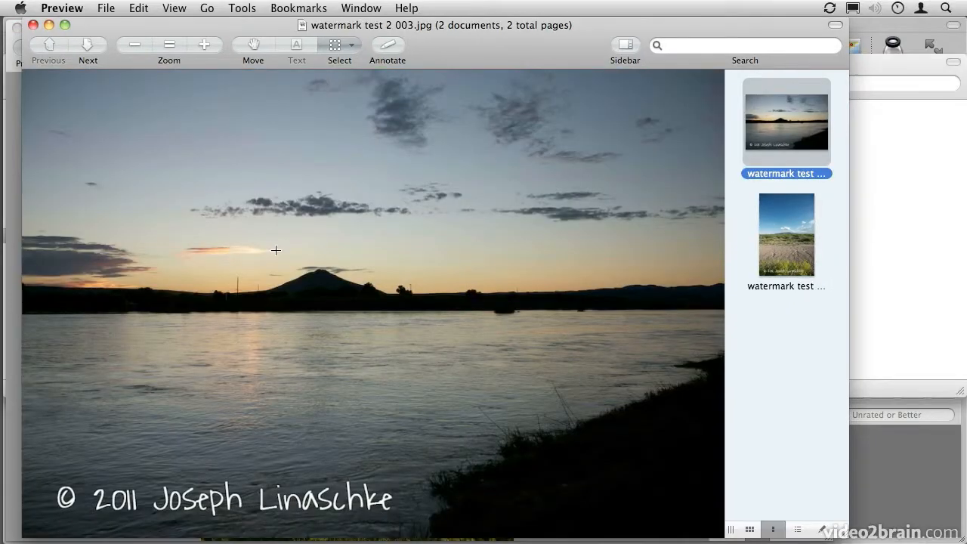
left_click(786, 242)
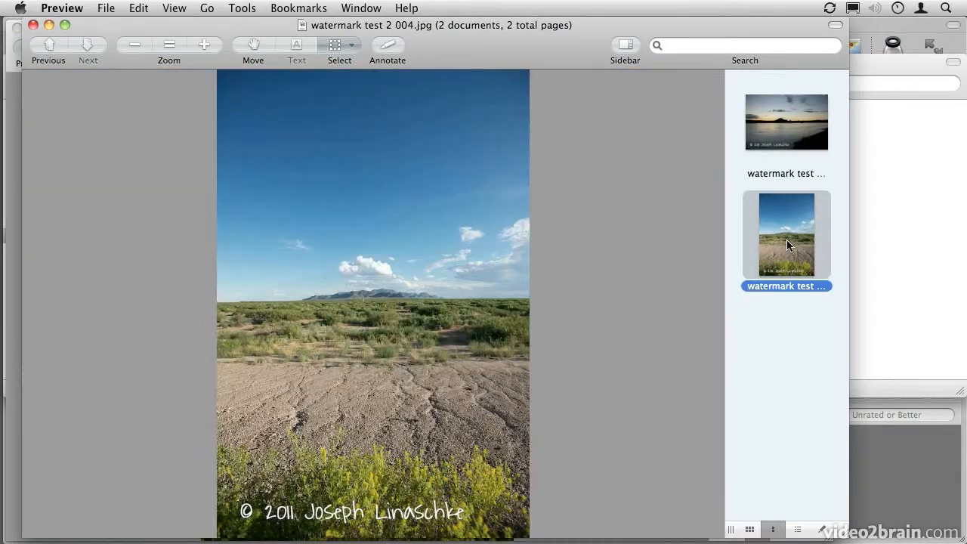
left_click(779, 121)
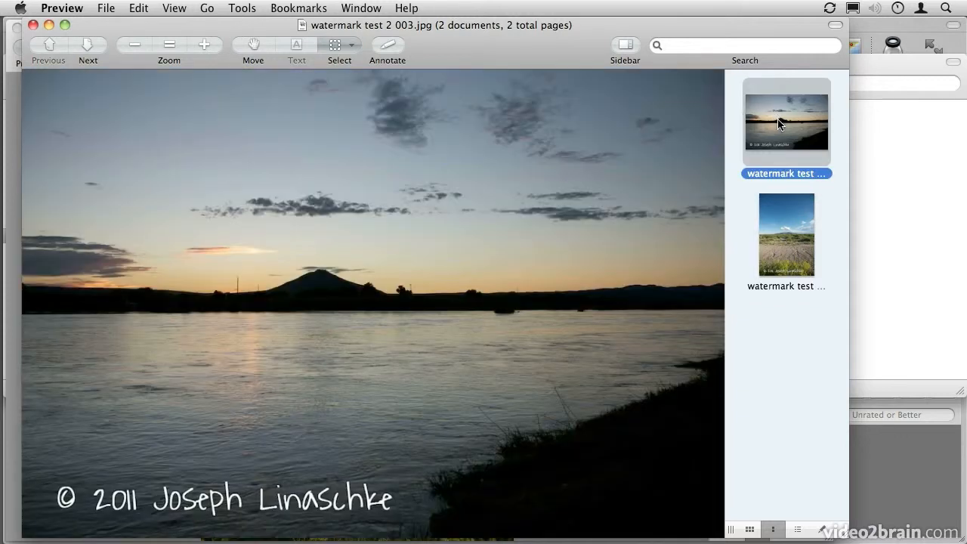